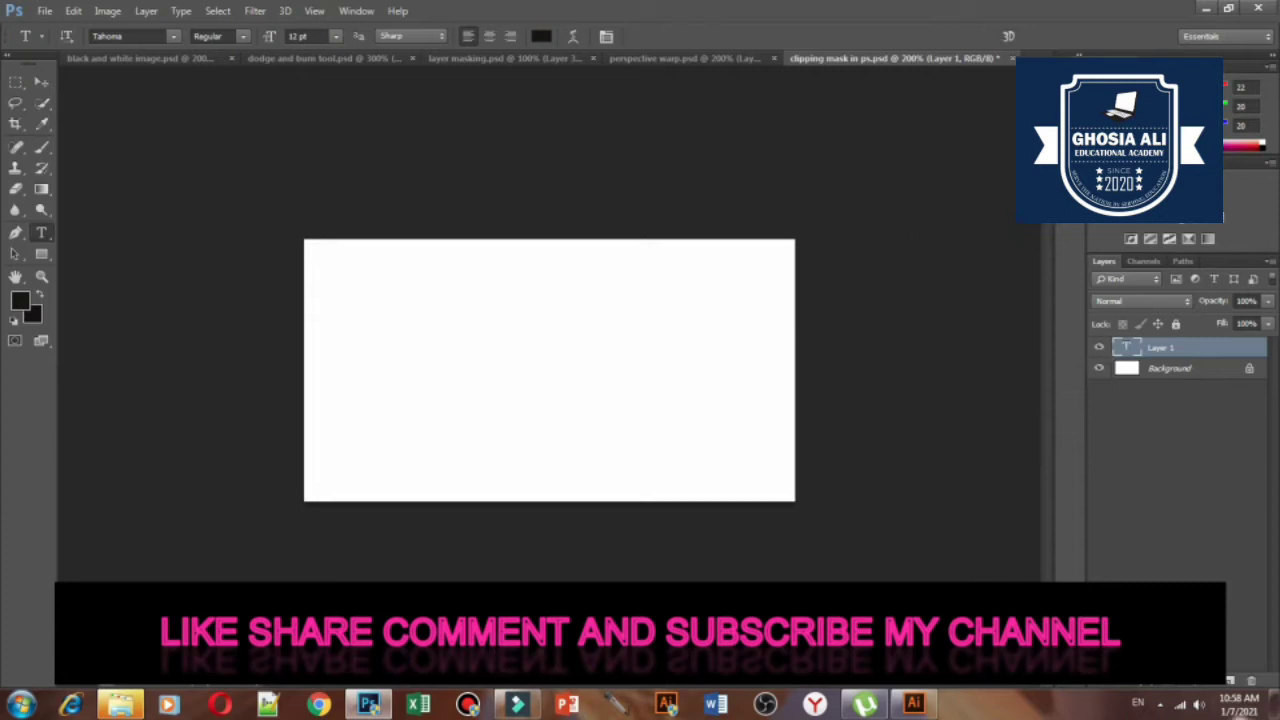
Delete the empty Layer 1 text layer, confirming with Yes.
left_click(1252, 681)
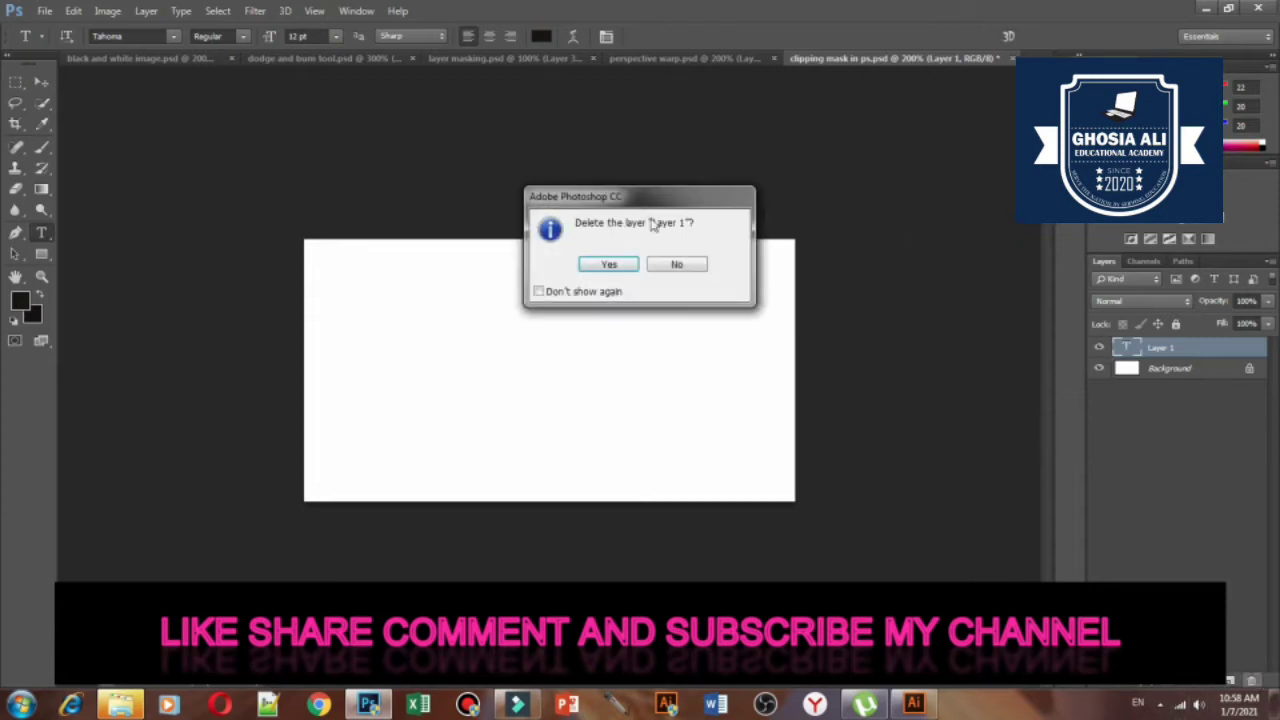
left_click(612, 266)
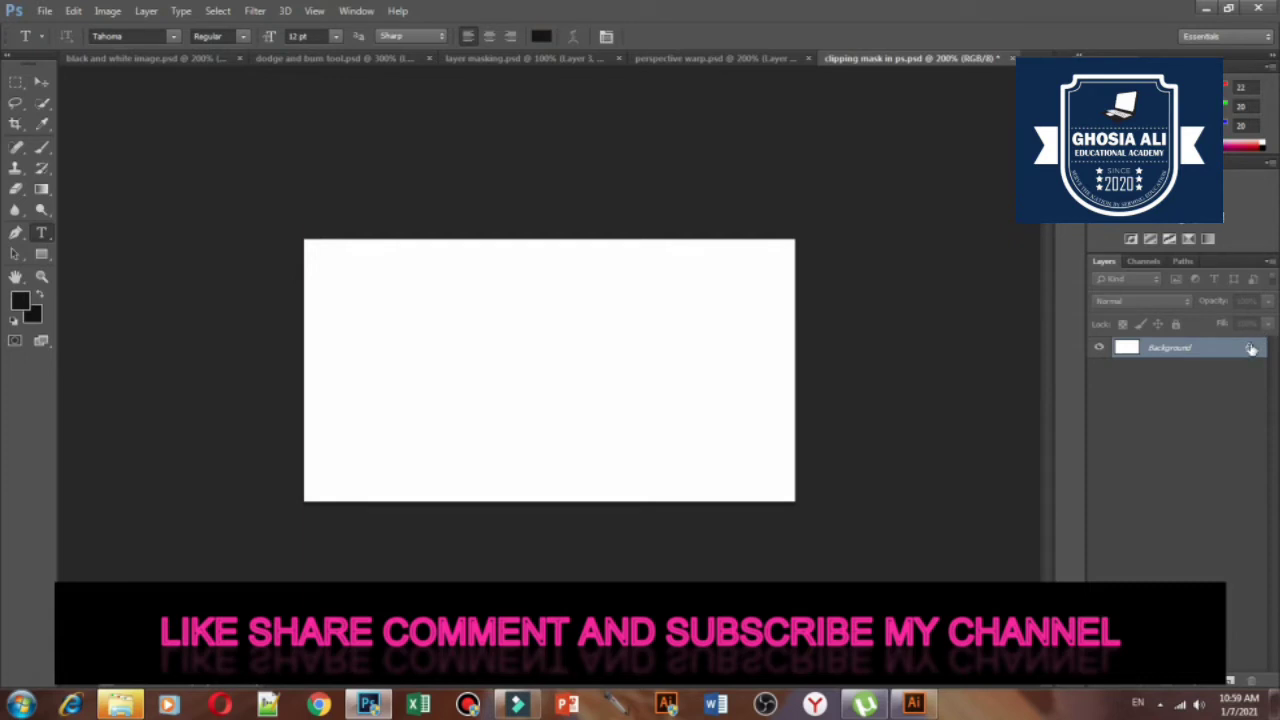
Unlock the Background layer so it becomes the regular Layer 0.
left_click(1249, 347)
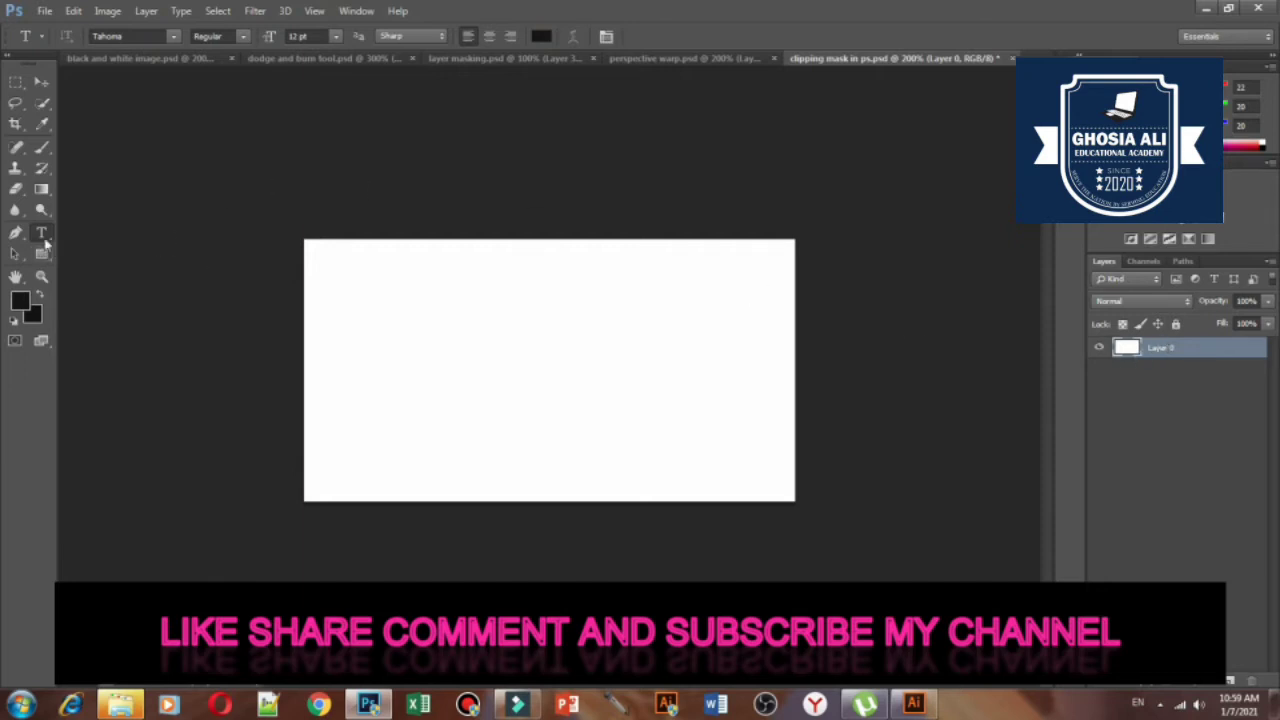
Type and commit 'GHOSIA ALI EDUCATIONAL ACADEMY' near the canvas top with the Horizontal Type Tool.
right_click(44, 240)
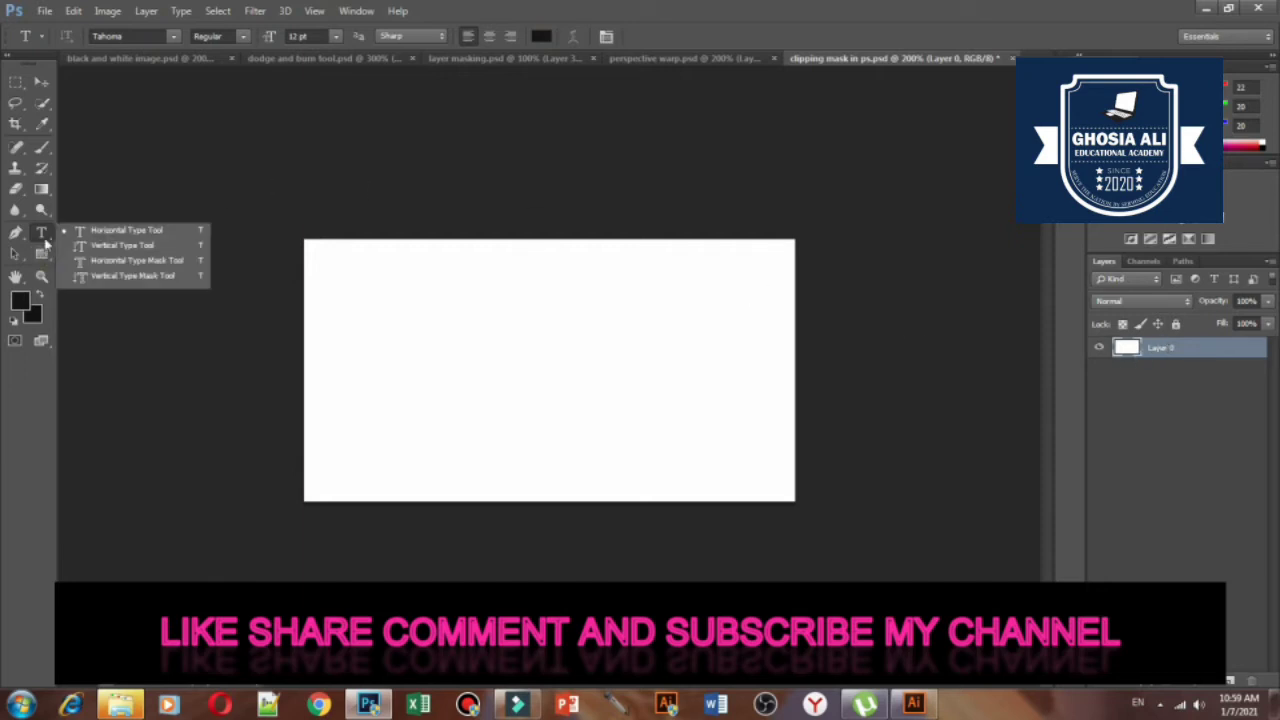
left_click(141, 231)
left_click(391, 311)
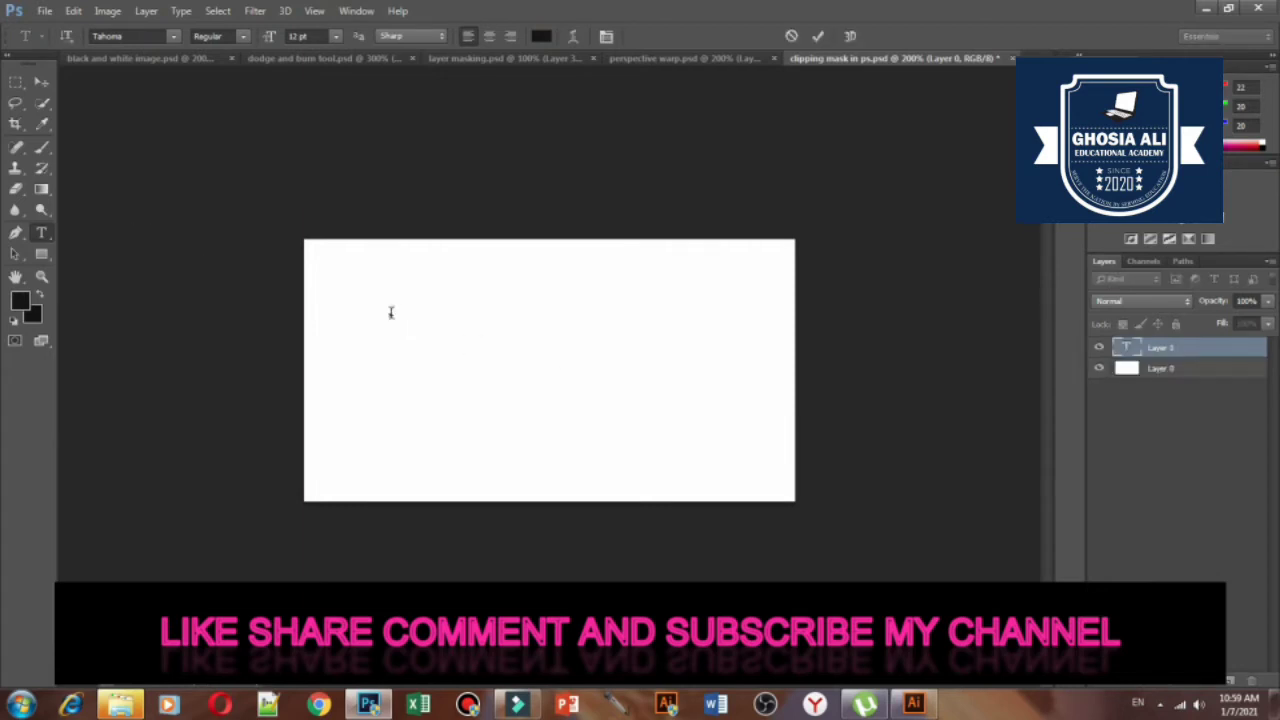
type("g")
type("h")
key("BackSpace")
key("BackSpace")
type("GHOSIA ")
type("ALI ")
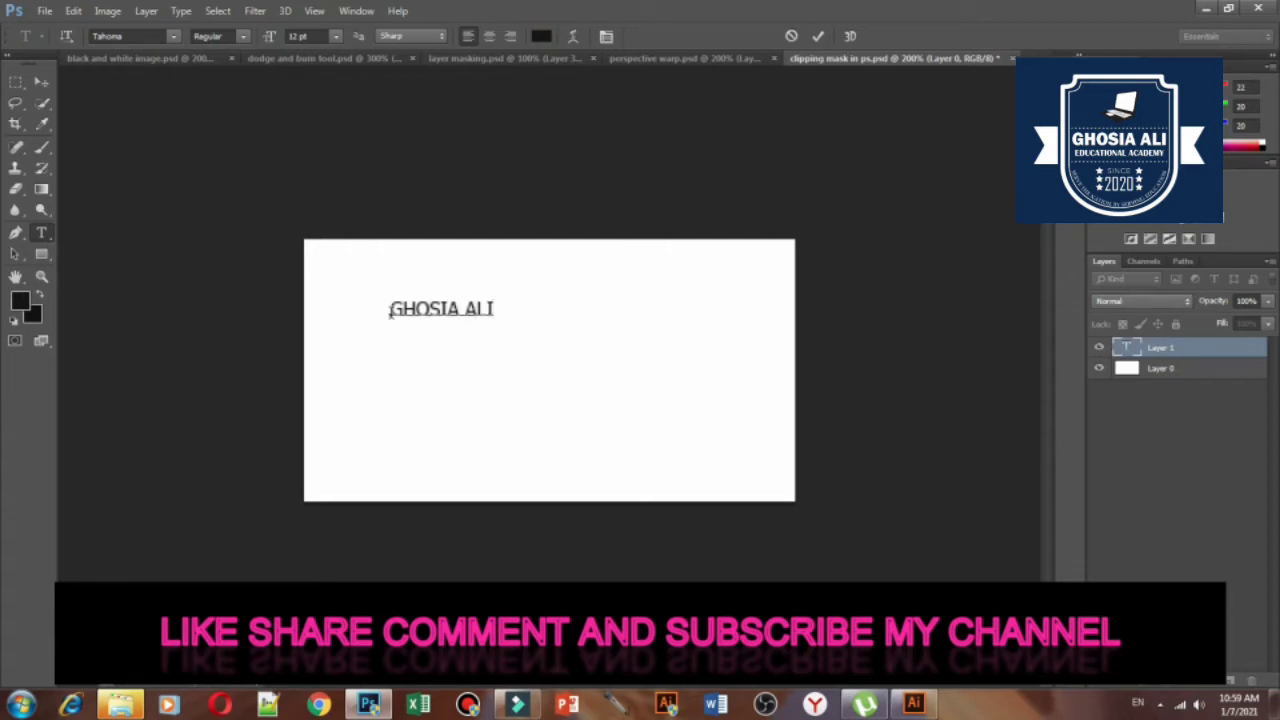
type("ED")
type("UCATIO")
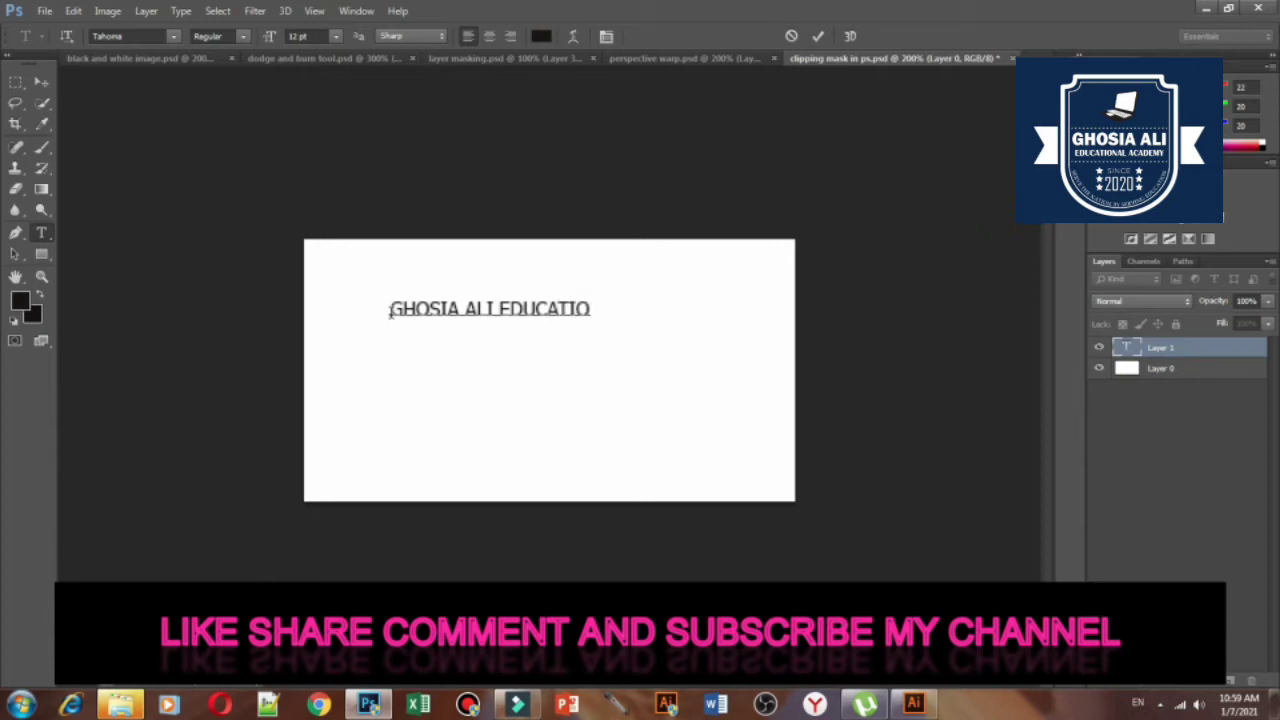
type("NAL A")
type("CADE")
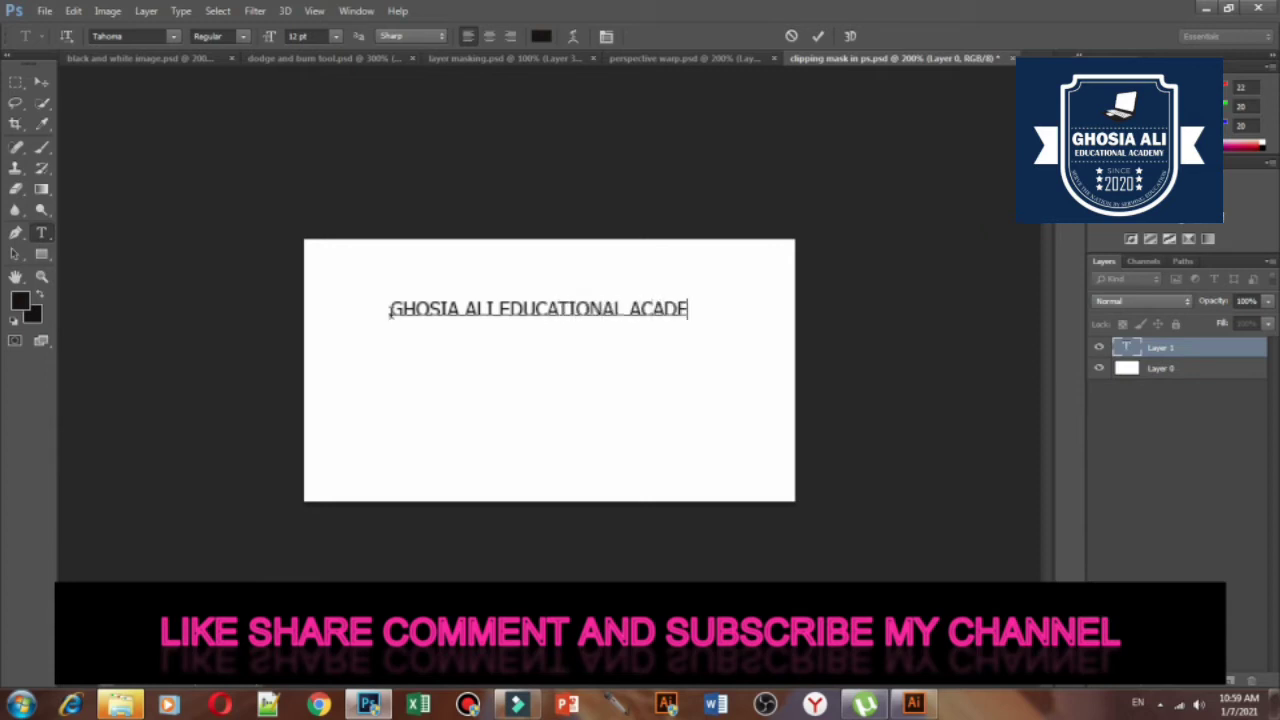
type("MY")
left_click(41, 82)
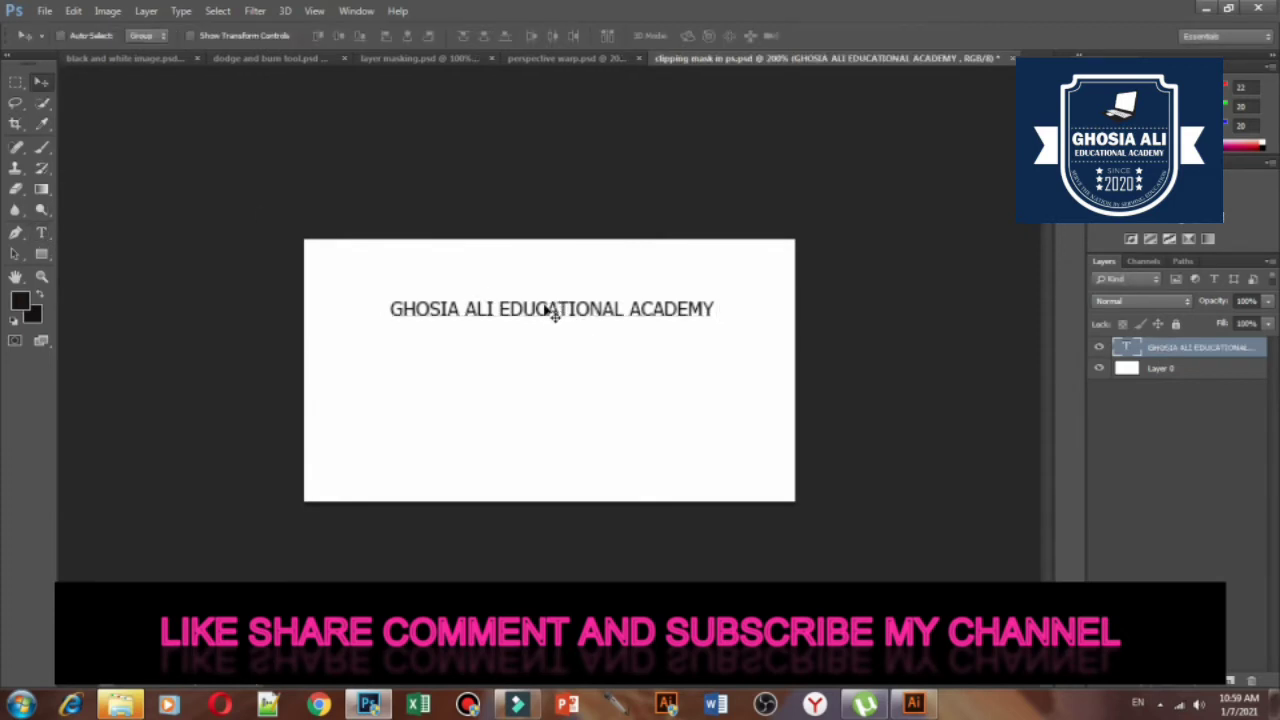
key("ctrl+plus")
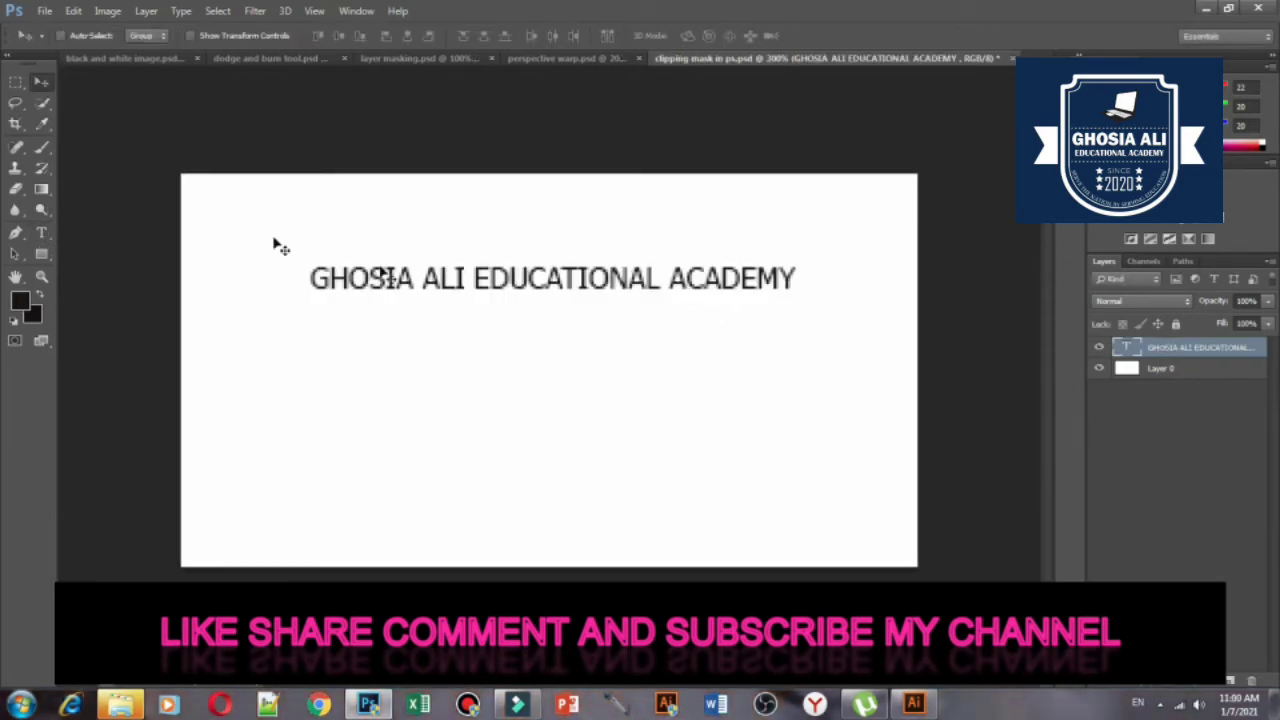
Browse File > Place Linked to Pictures, then switch to the Illustrator collage document.
left_click(46, 12)
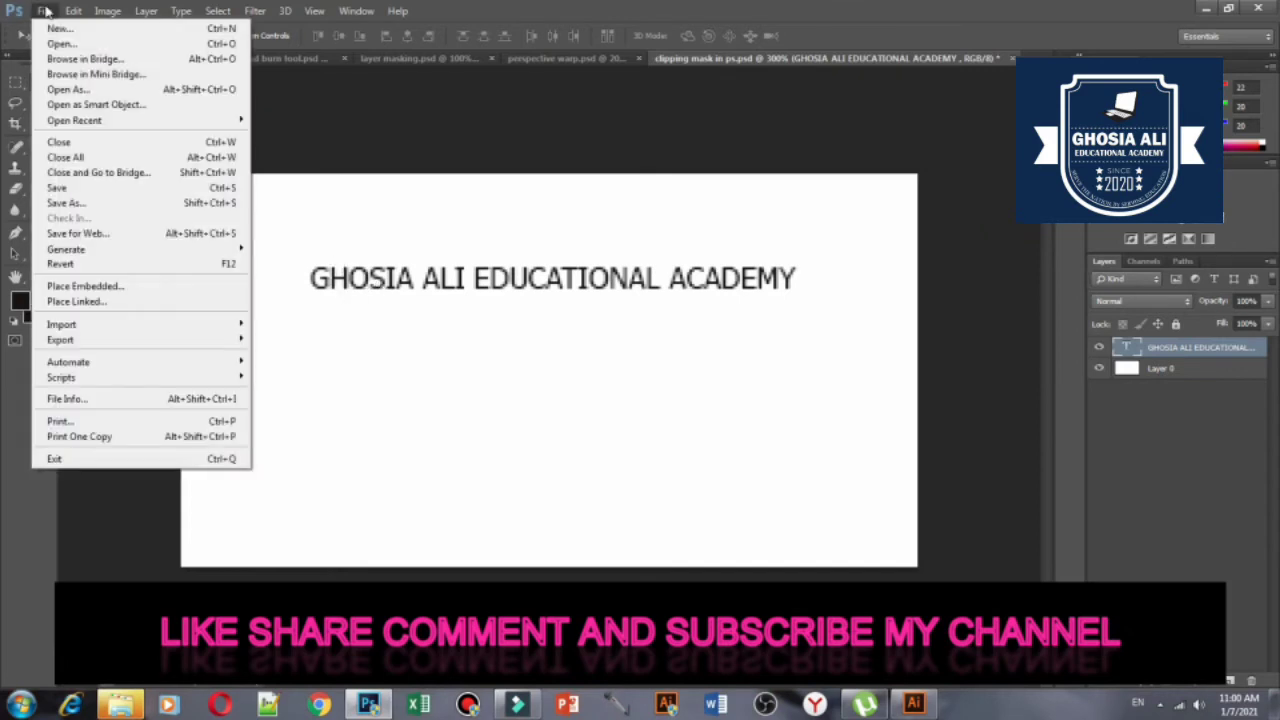
left_click(125, 306)
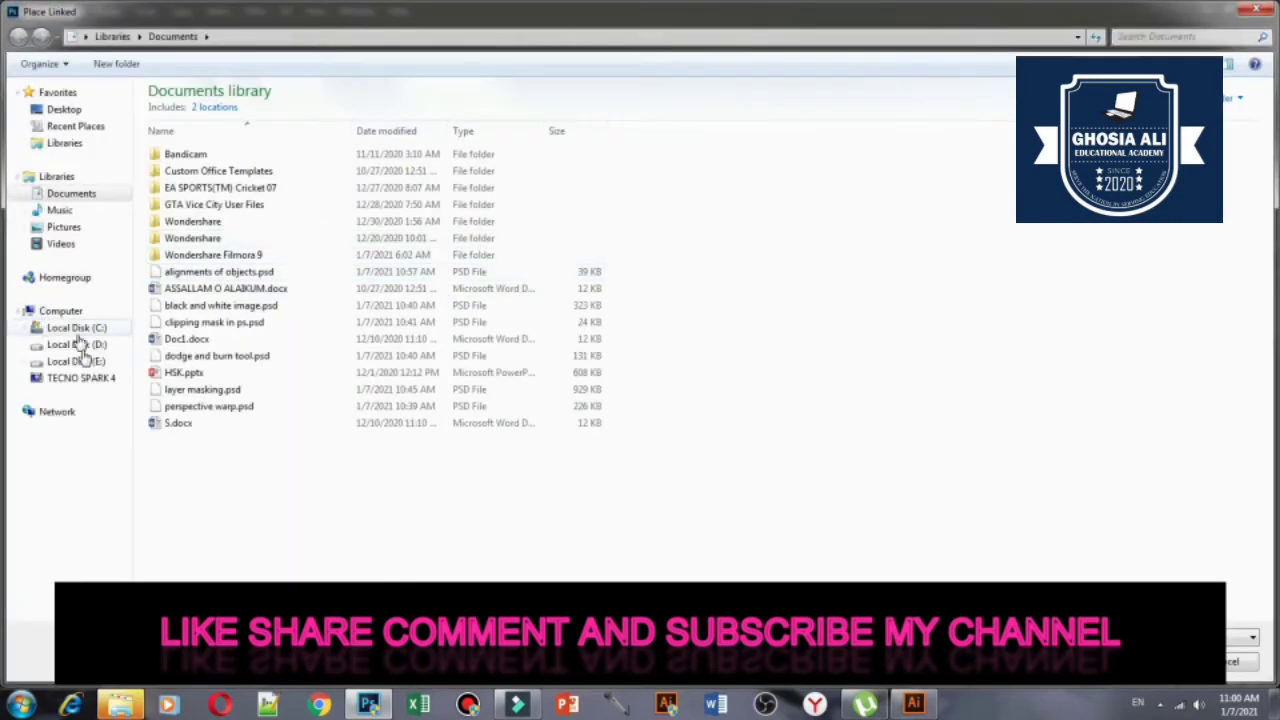
left_click(92, 228)
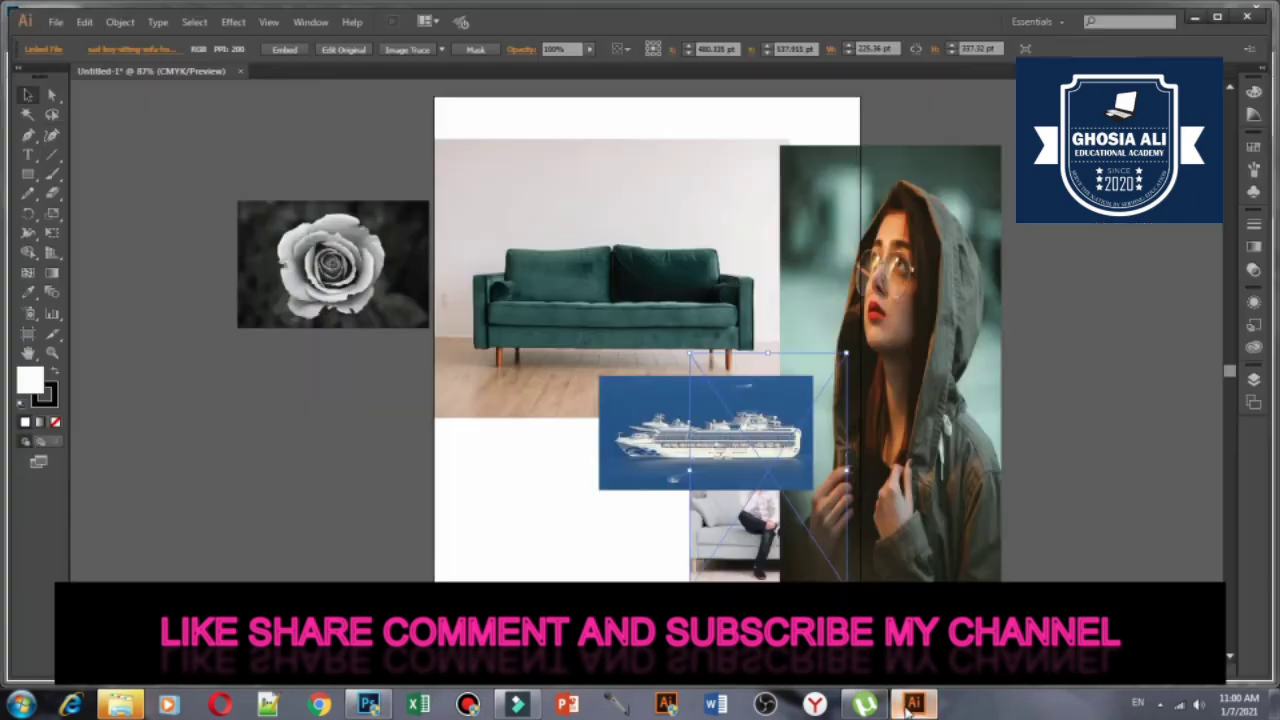
left_click(913, 703)
Select the grayscale rose photo beside the artboard and copy it.
left_click(568, 206)
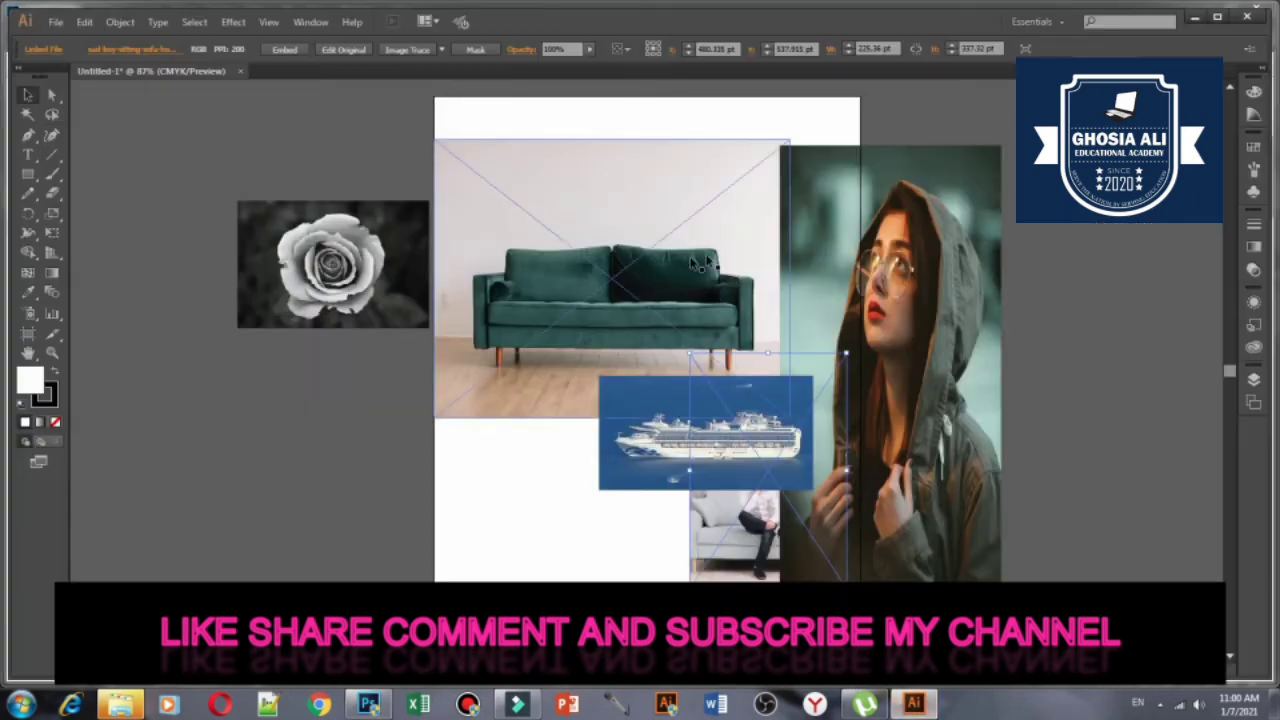
left_click(330, 264)
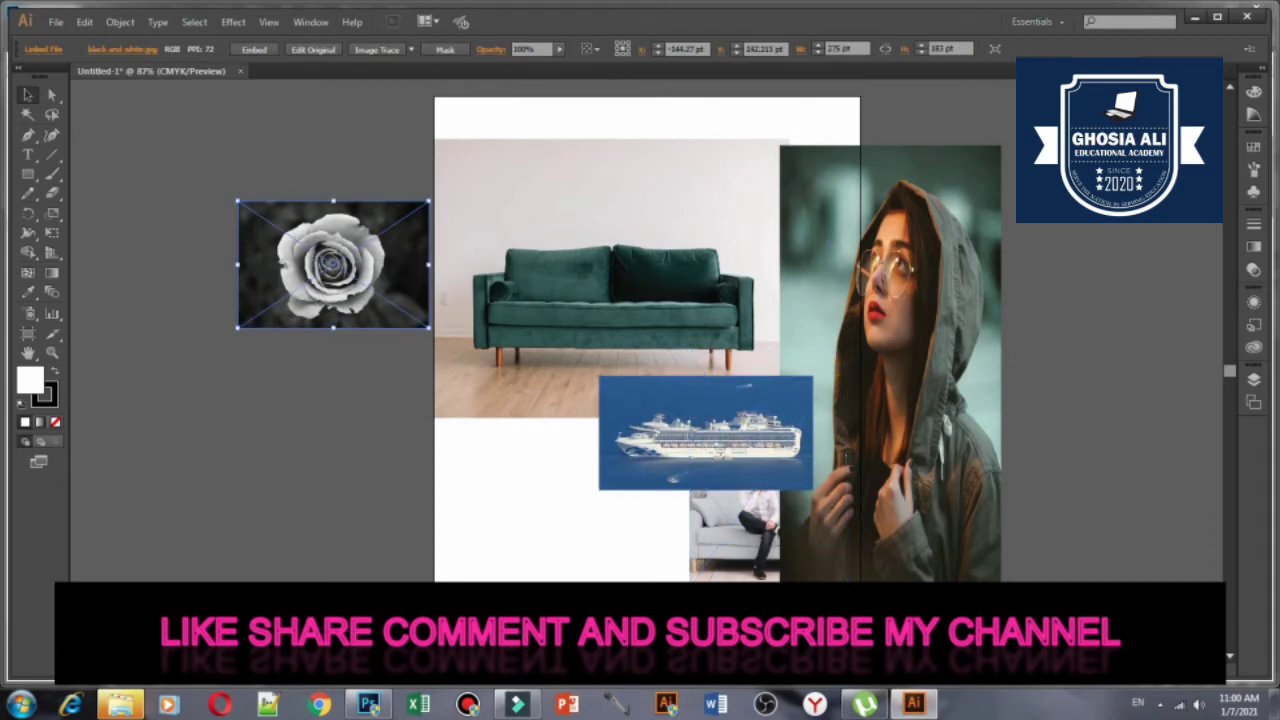
key("shift+ctrl+p")
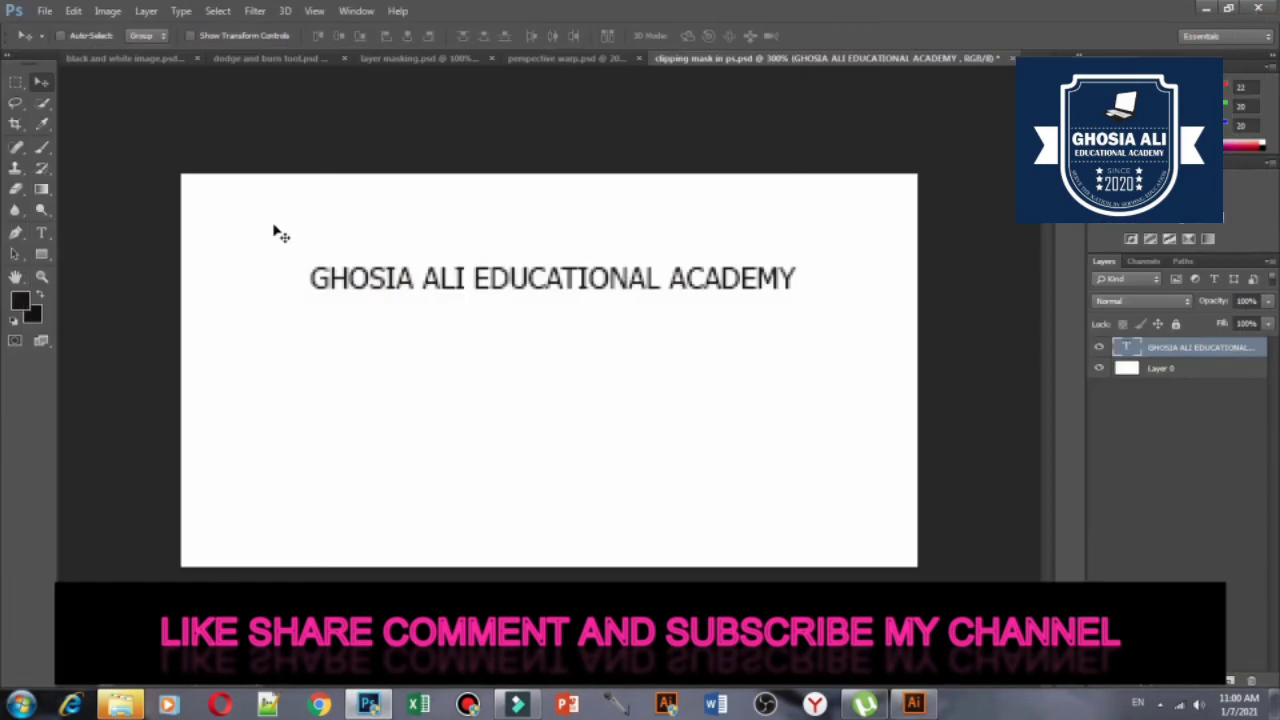
Paste the rose as pixels and shrink it over the heading's first words.
key("ctrl+v")
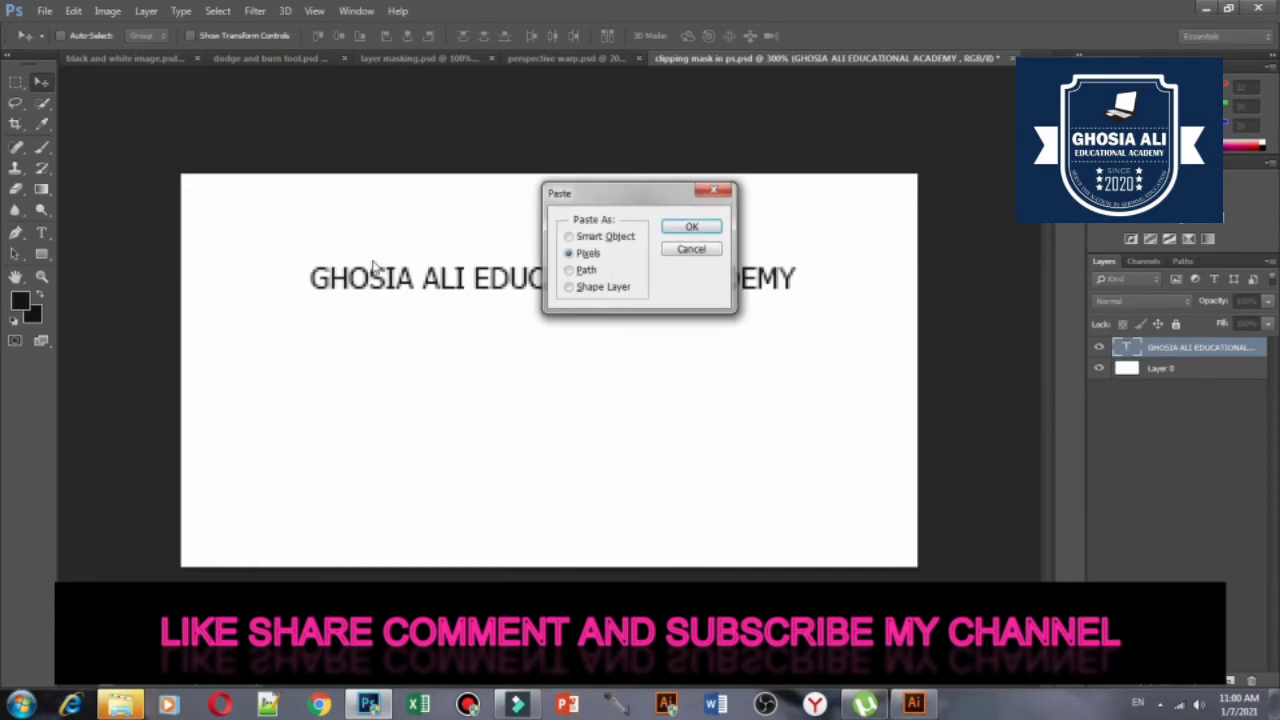
left_click(687, 230)
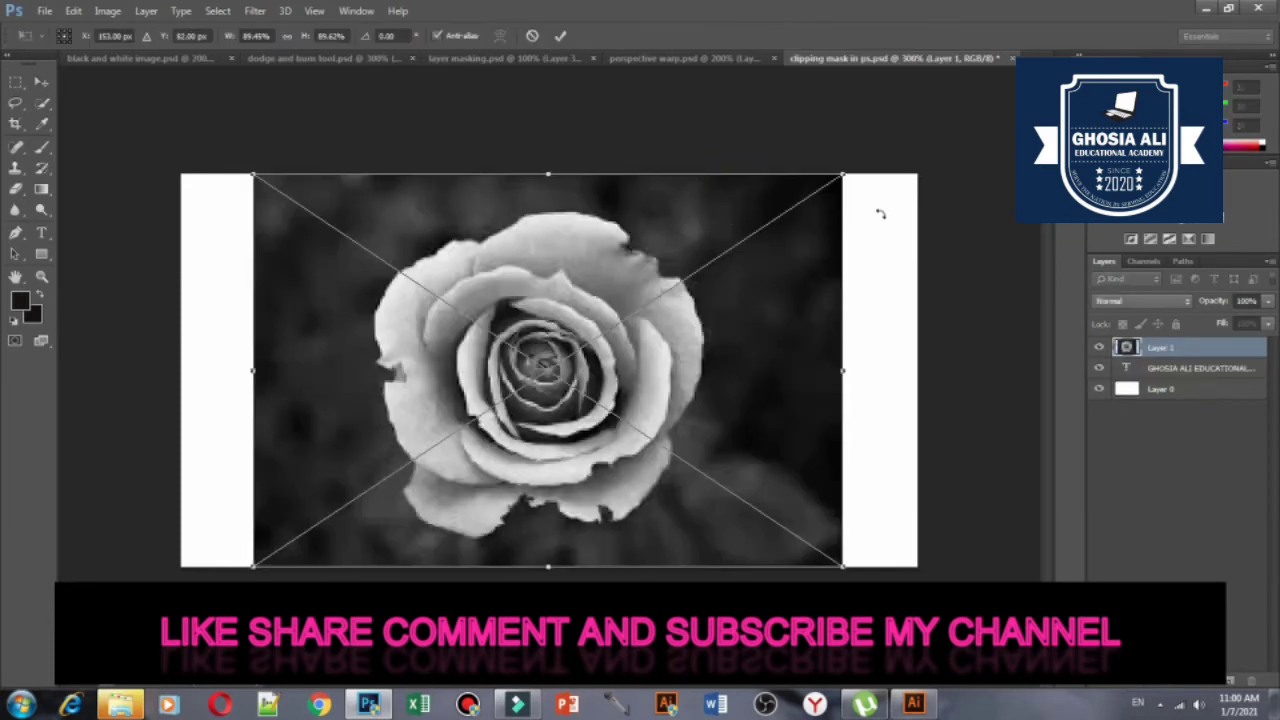
left_click_drag(845, 178, 503, 214)
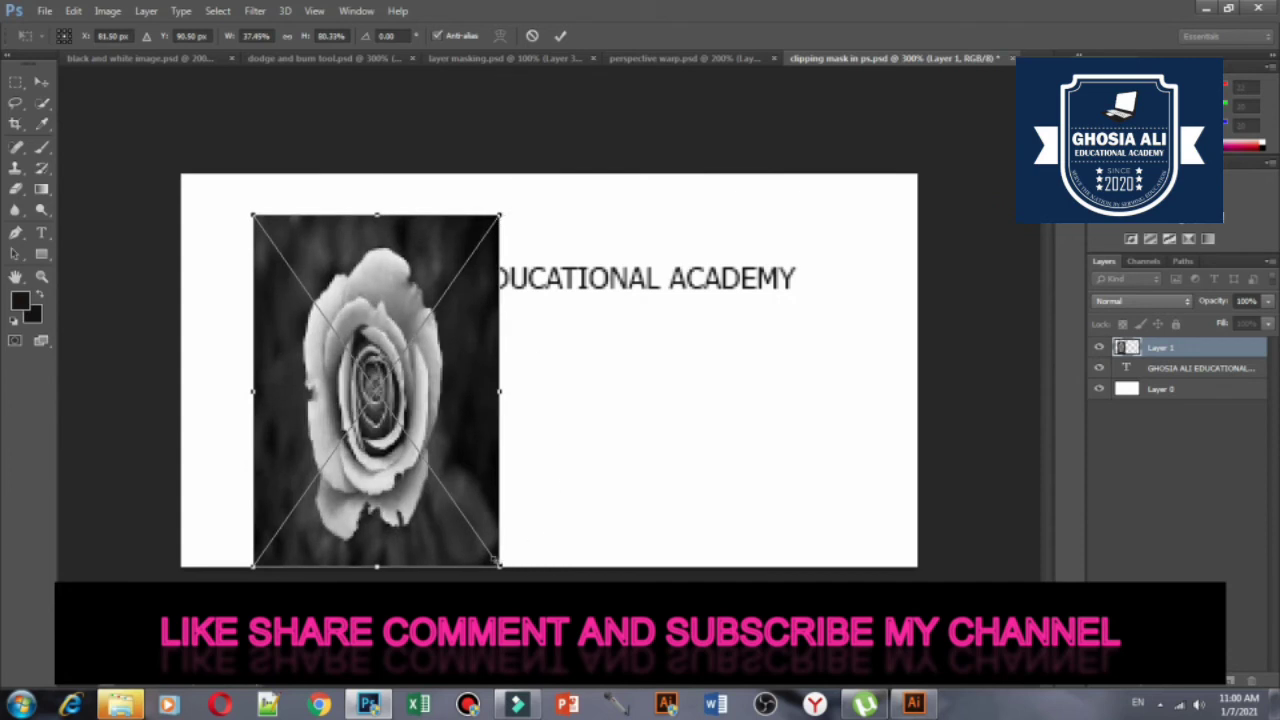
left_click_drag(497, 564, 501, 311)
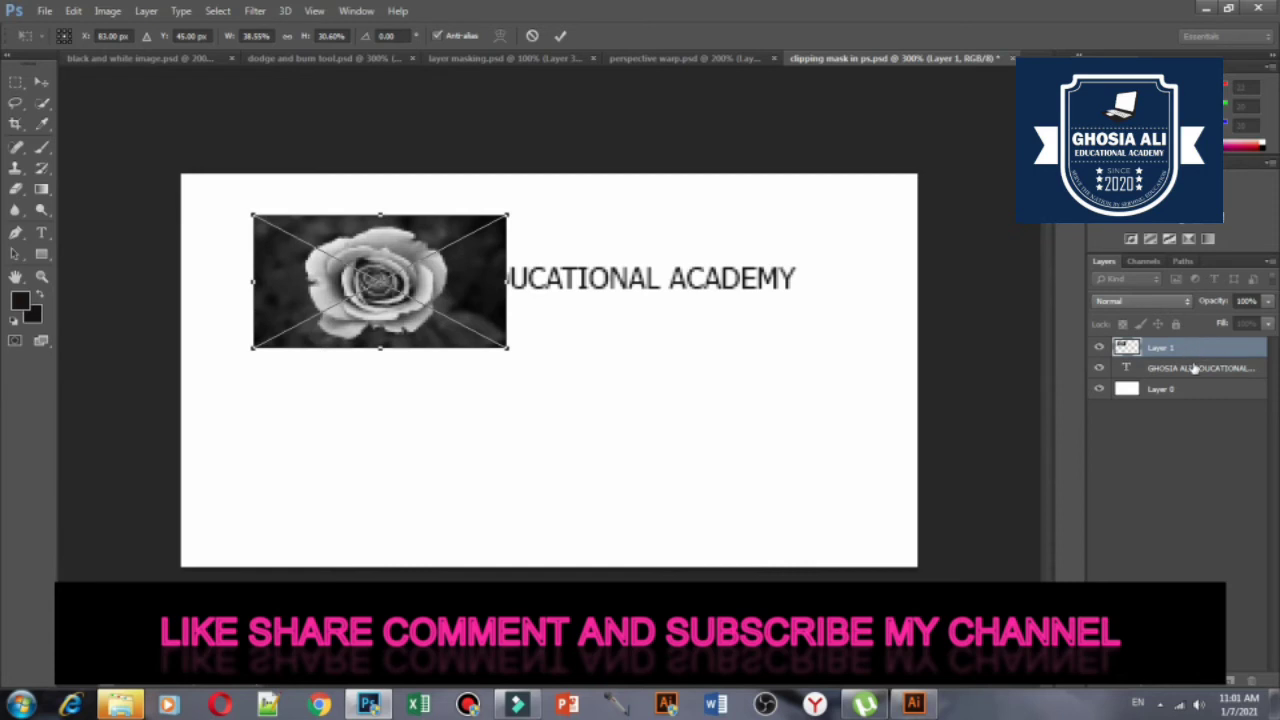
Commit the rose transform and clip Layer 1 to the heading text layer.
key("Return")
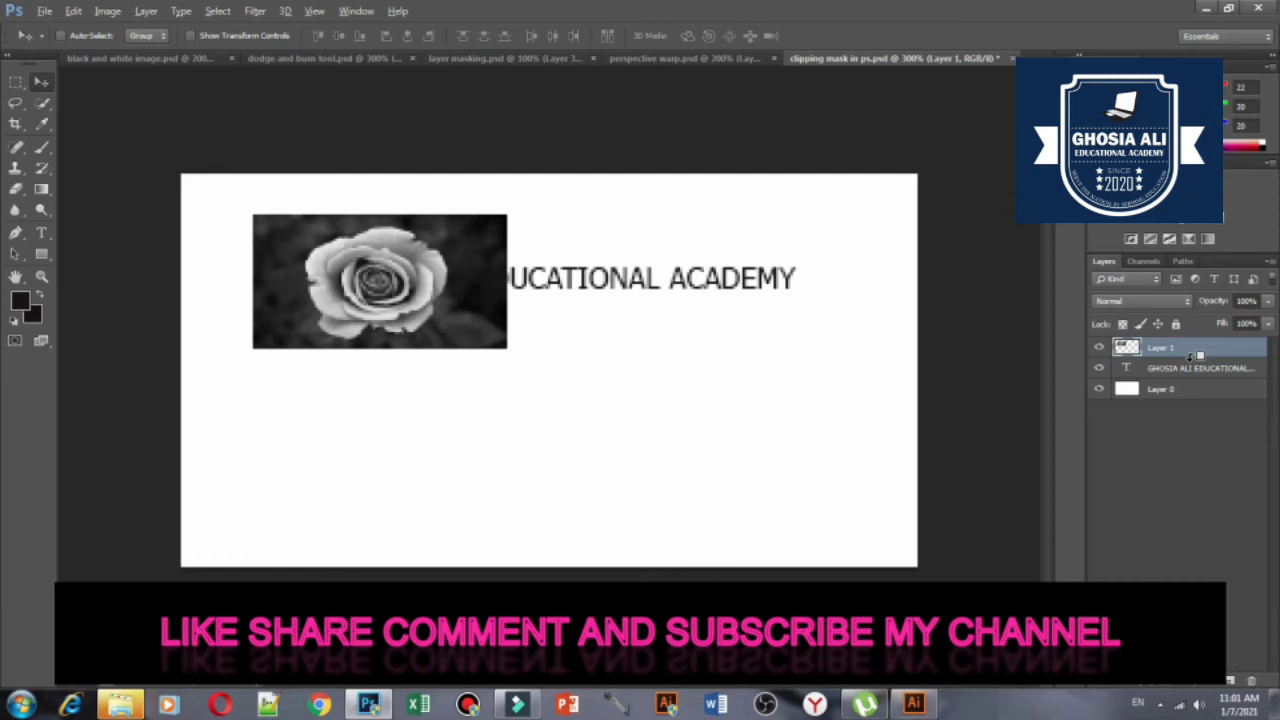
left_click(1190, 357, "alt")
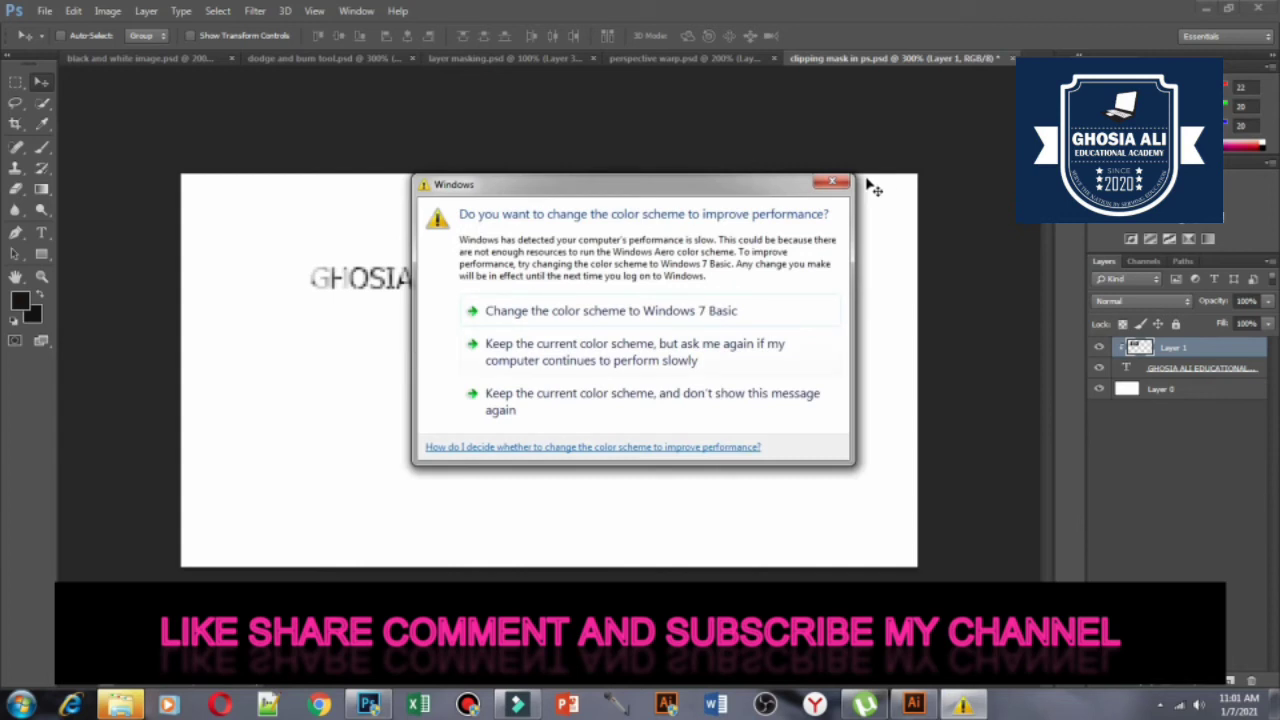
Choose 'Keep the current color scheme' to dismiss the Windows performance prompt.
left_click(832, 181)
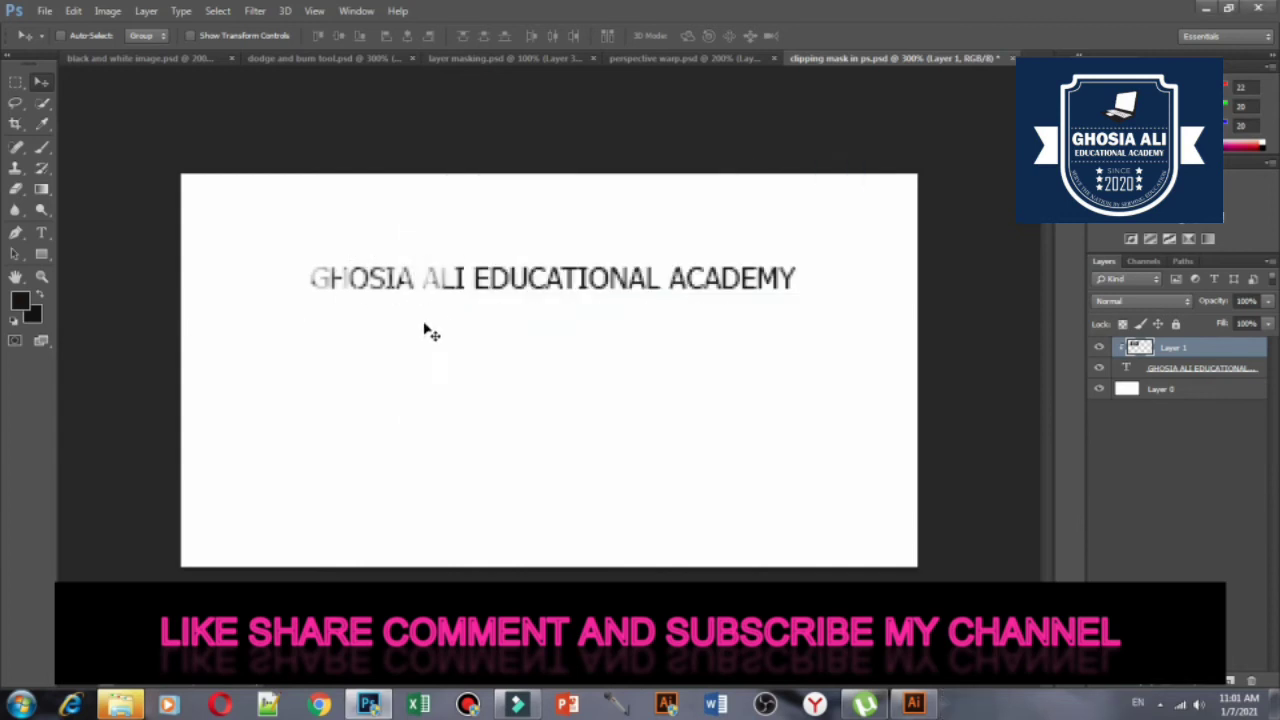